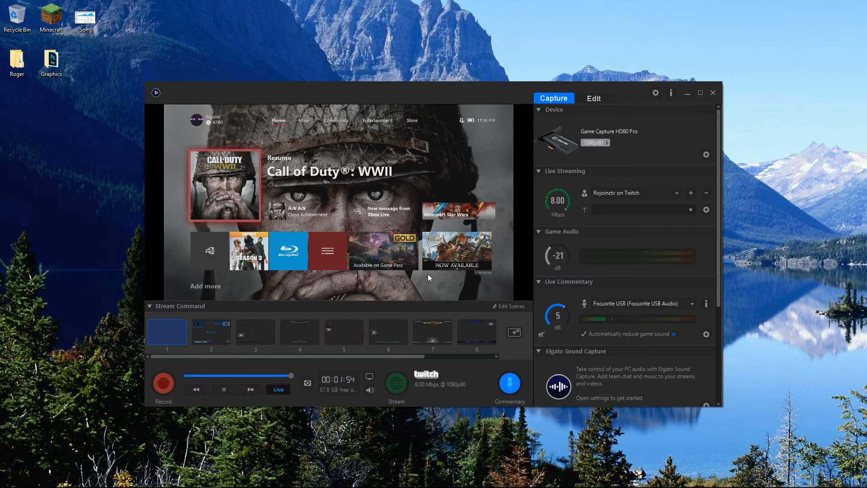
# Step: Preview Stream Command scenes 2 through 6 one after another, and return to scene 1
pyautogui.click(213, 329)
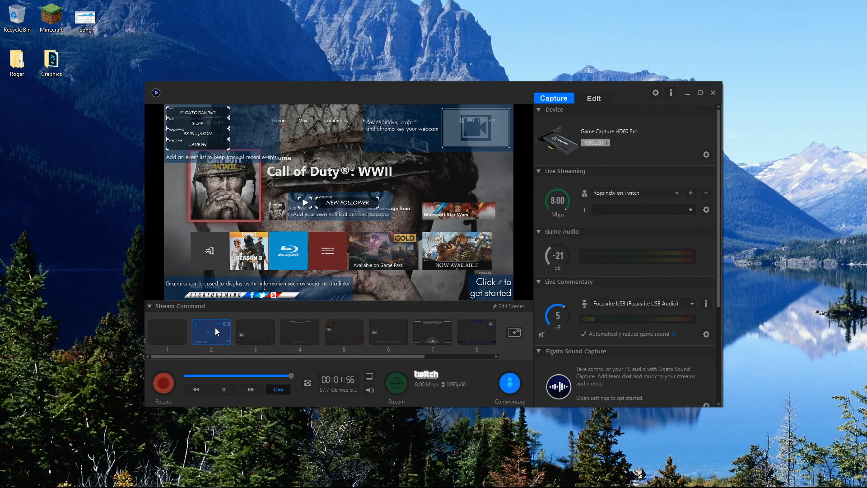
pyautogui.click(264, 332)
pyautogui.click(313, 330)
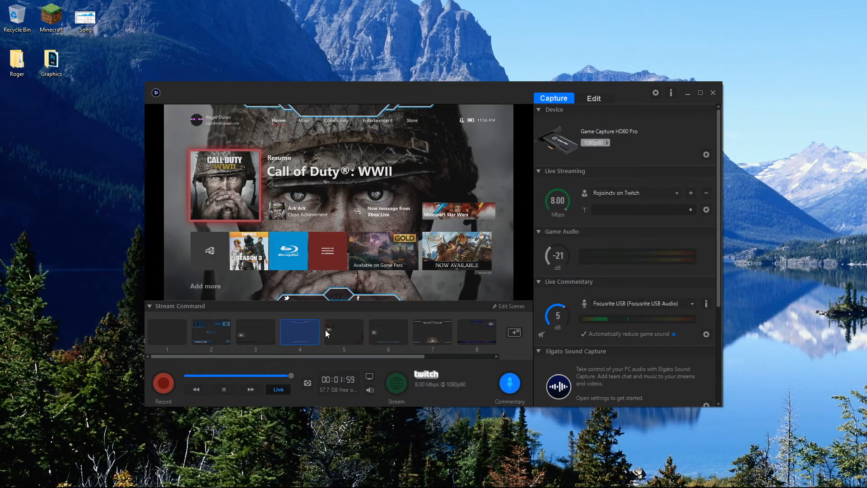
pyautogui.click(354, 329)
pyautogui.click(387, 331)
pyautogui.click(176, 333)
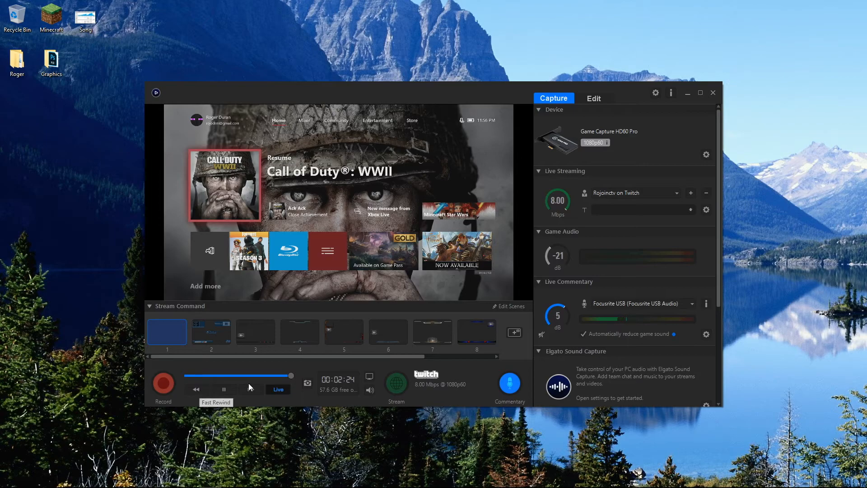
# Step: Scrub back and forth through the flashback recording timeline, and return the playback to live
pyautogui.click(278, 390)
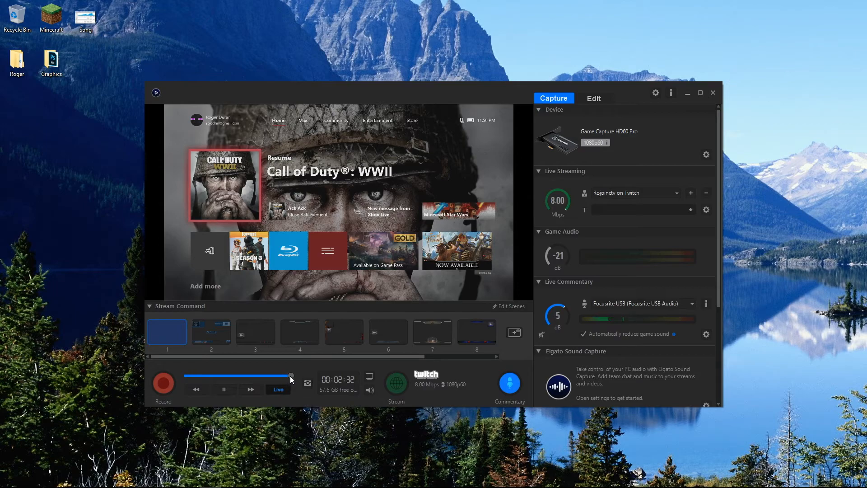
pyautogui.moveTo(254, 377); pyautogui.dragTo(219, 373)
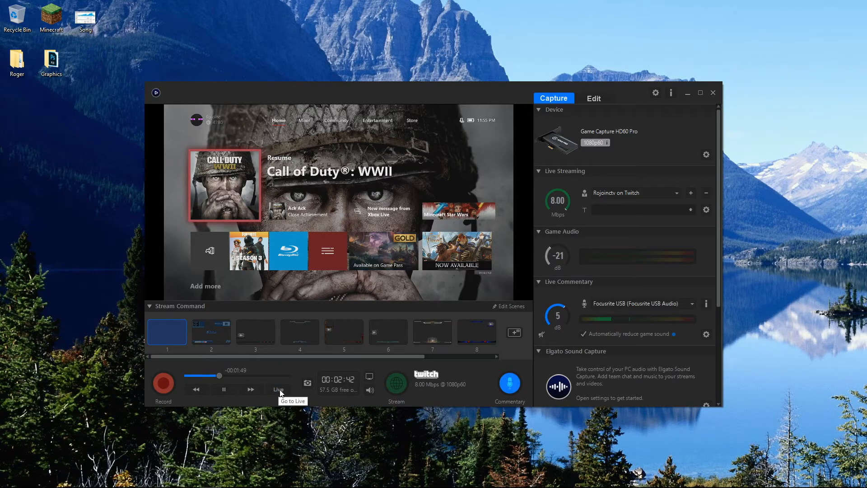
pyautogui.moveTo(219, 374); pyautogui.dragTo(214, 375)
pyautogui.moveTo(219, 377); pyautogui.dragTo(241, 374)
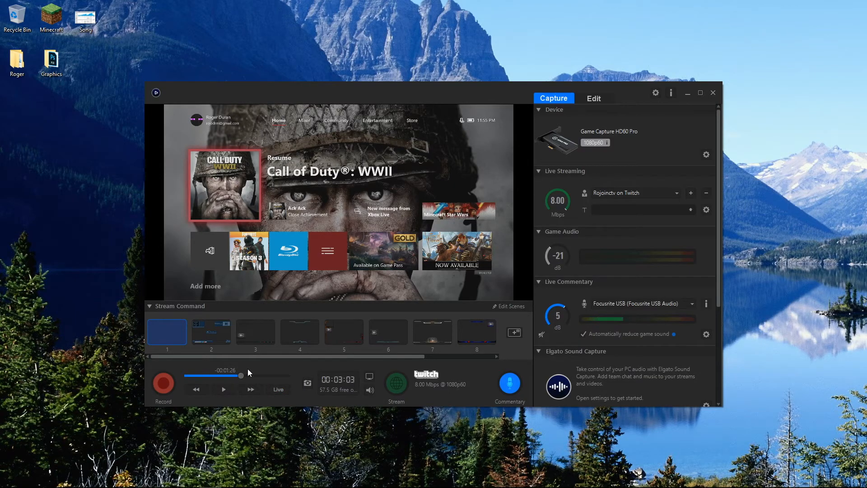
pyautogui.click(280, 390)
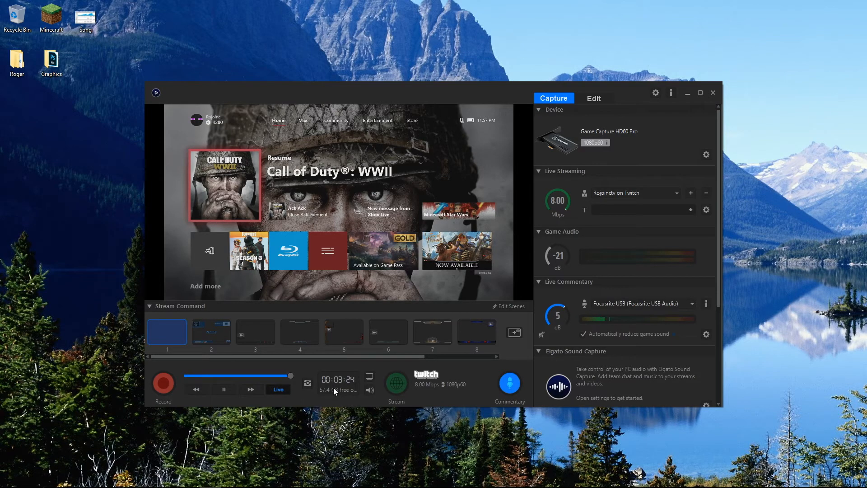
# Step: Toggle the video preview, the sound and the live commentary off and back on
pyautogui.click(369, 377)
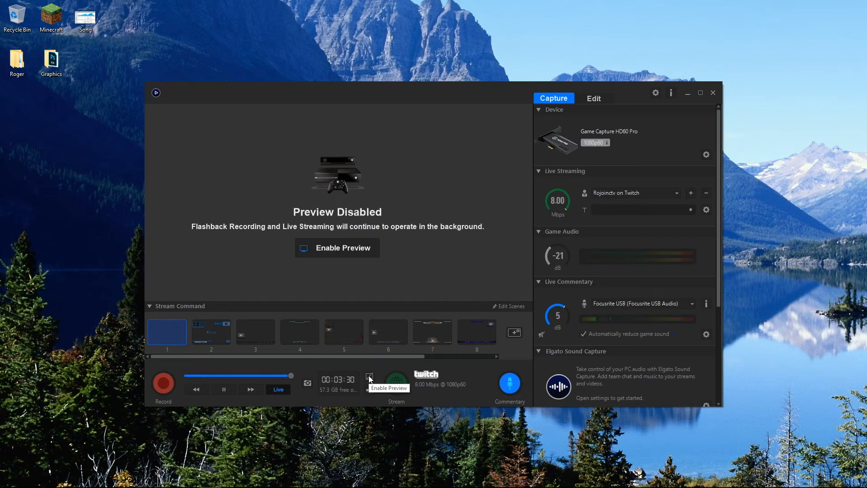
pyautogui.click(369, 378)
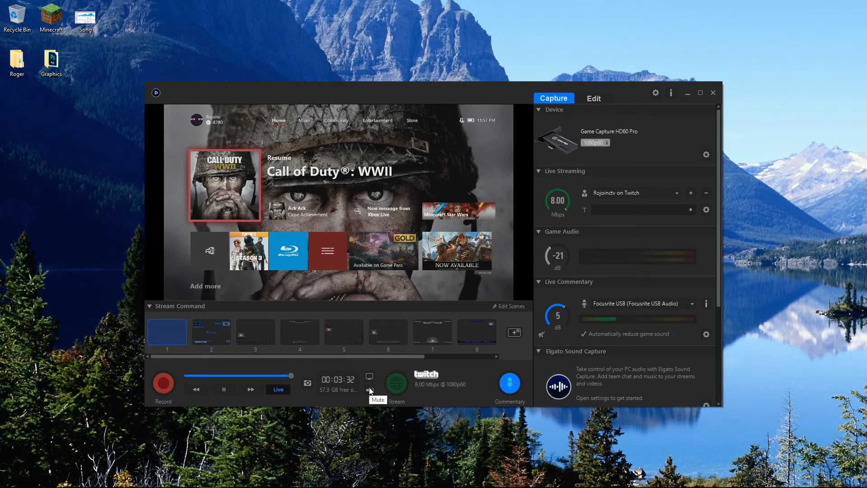
pyautogui.click(370, 389)
pyautogui.click(370, 388)
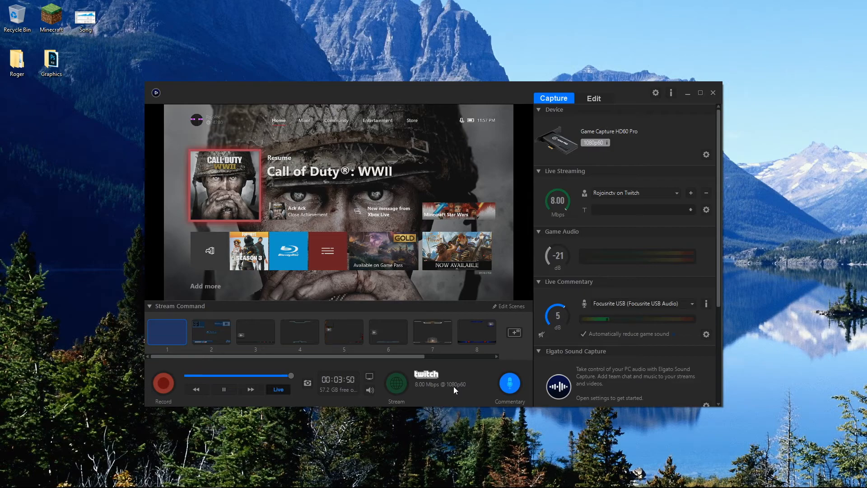
pyautogui.click(511, 384)
pyautogui.click(511, 384)
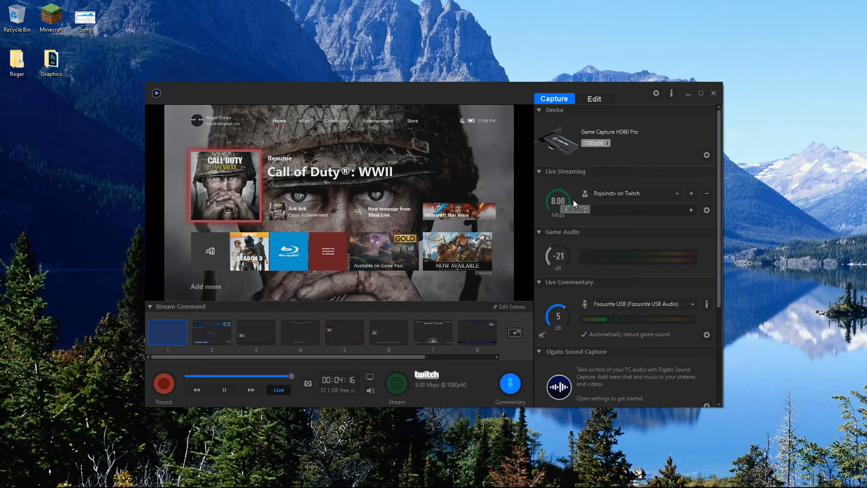
# Step: Inspect the available streaming accounts and the Twitch stream's server, category, resolution and frame rate settings
pyautogui.click(634, 193)
pyautogui.click(635, 193)
pyautogui.click(635, 193)
pyautogui.click(643, 192)
pyautogui.click(707, 211)
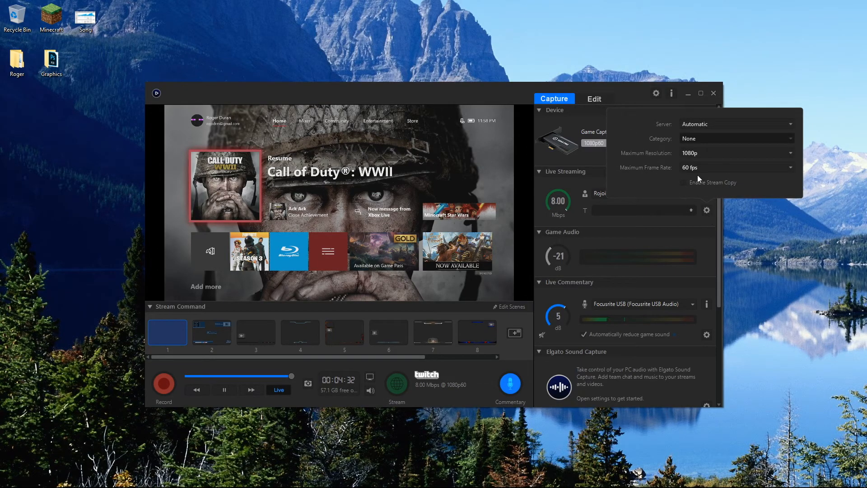
pyautogui.click(492, 91)
# Step: Set the game audio level to -20 dB and try the live commentary monitoring toggle
pyautogui.moveTo(562, 255)
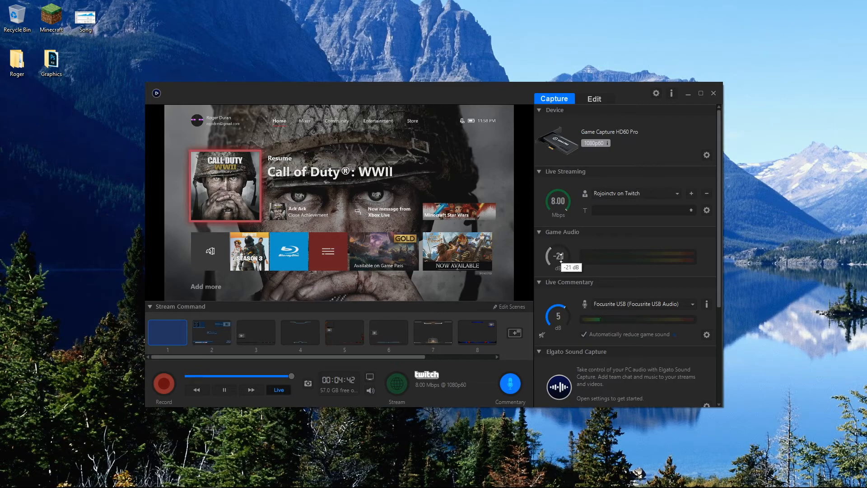
pyautogui.moveTo(562, 256); pyautogui.dragTo(561, 255)
pyautogui.moveTo(719, 292); pyautogui.dragTo(719, 357)
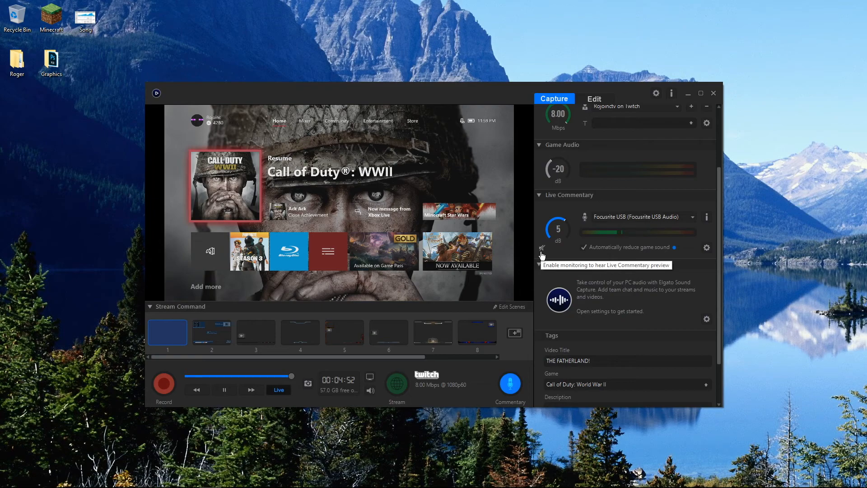
pyautogui.click(542, 248)
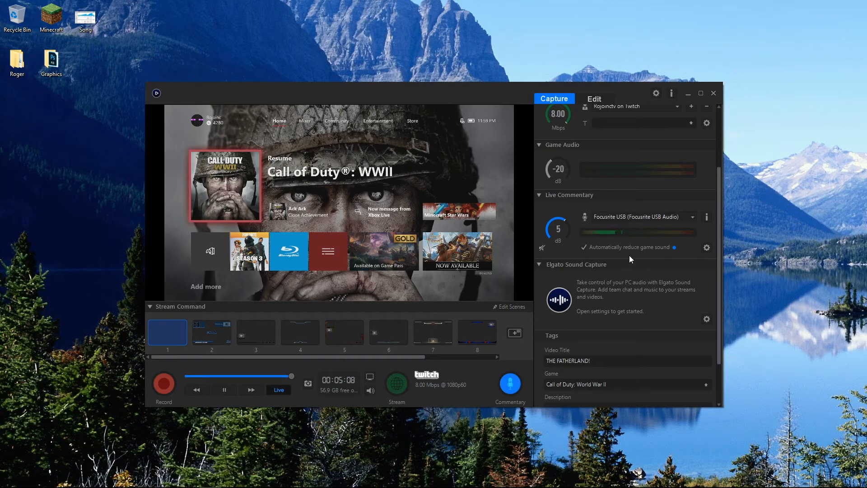
# Step: Launch the Elgato Sound Capture application through a system search for "Sound" and close its window
pyautogui.moveTo(718, 280); pyautogui.dragTo(719, 308)
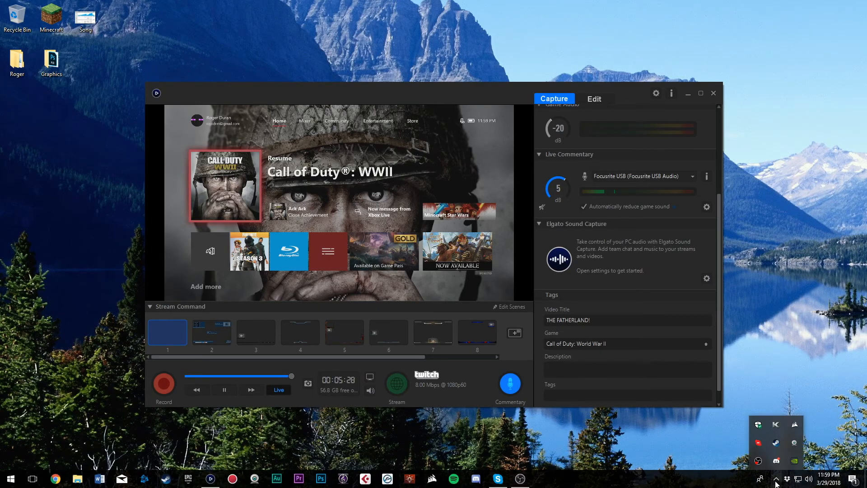
pyautogui.press('super')
pyautogui.write('Sound')
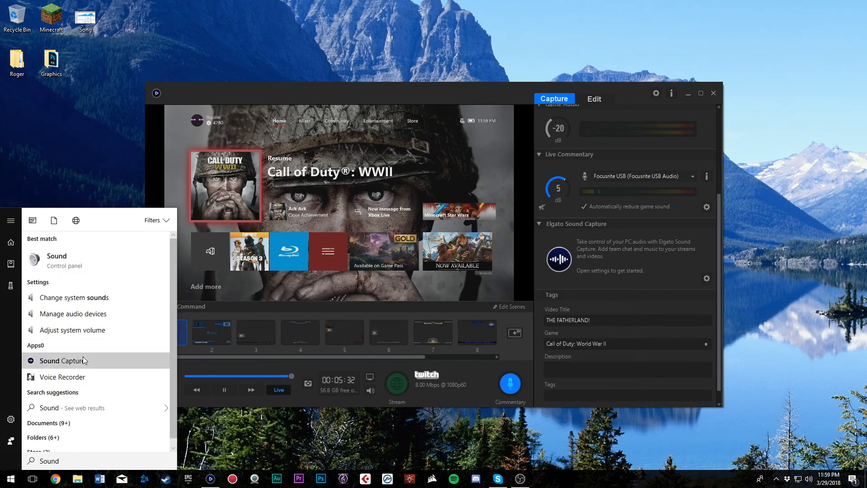
pyautogui.click(82, 360)
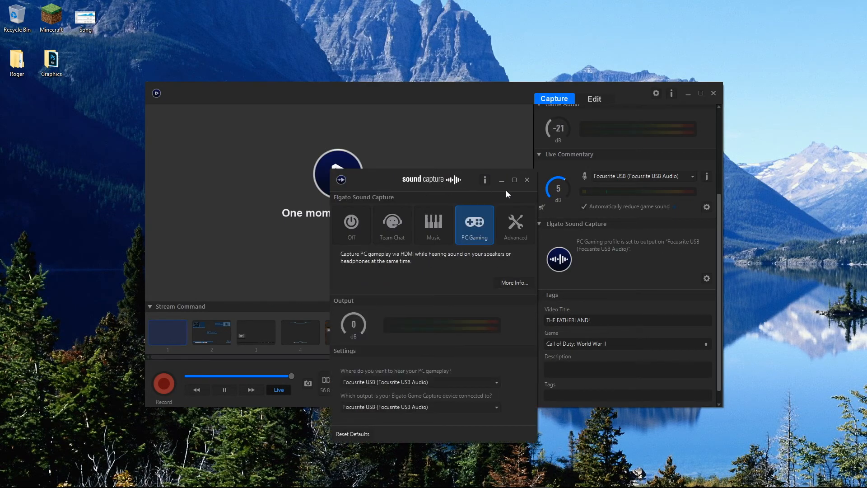
pyautogui.click(527, 180)
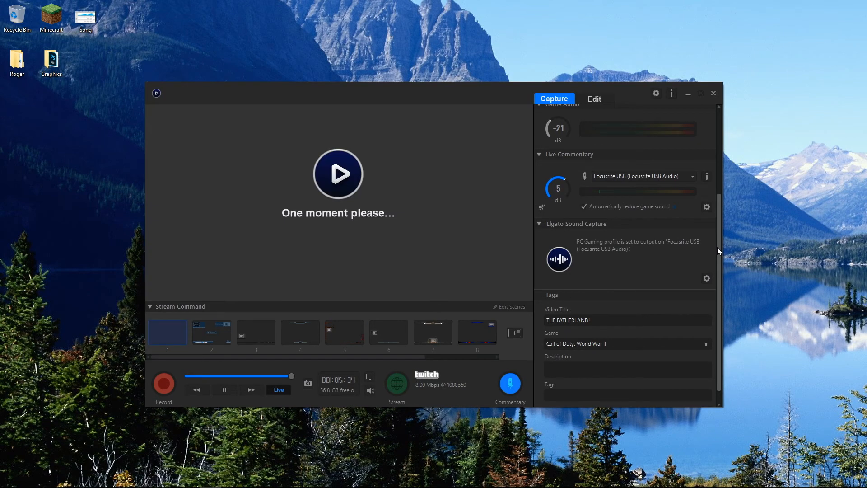
# Step: Inspect the output device choices of the PC Gaming profile in the Sound Capture settings, and close them
pyautogui.moveTo(718, 245)
pyautogui.mouseDown()
pyautogui.moveTo(717, 218)
pyautogui.moveTo(718, 270)
pyautogui.moveTo(717, 229)
pyautogui.mouseUp()
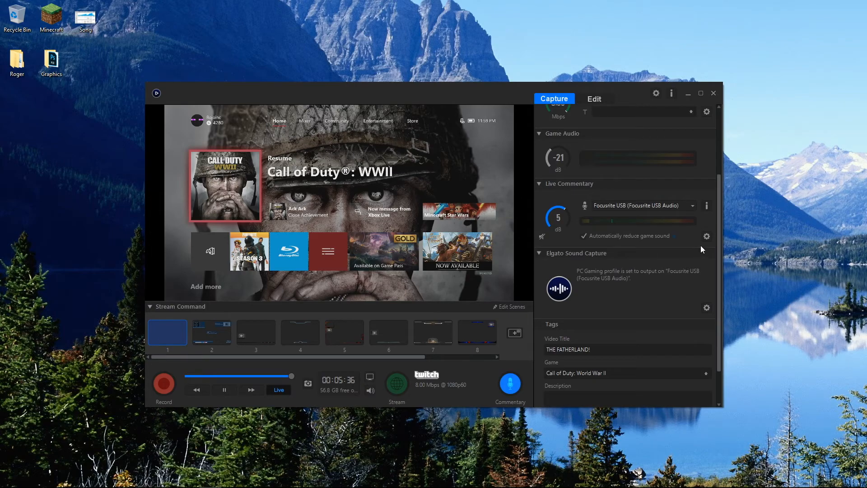
pyautogui.moveTo(719, 263); pyautogui.dragTo(723, 294)
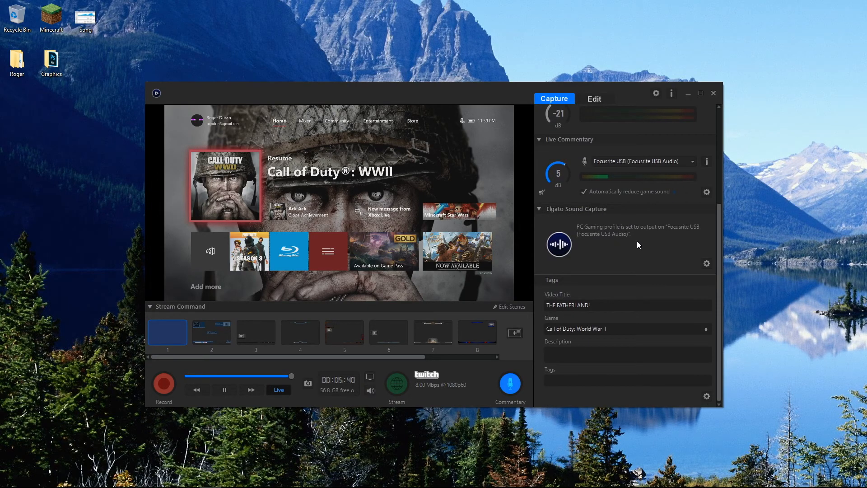
pyautogui.click(707, 264)
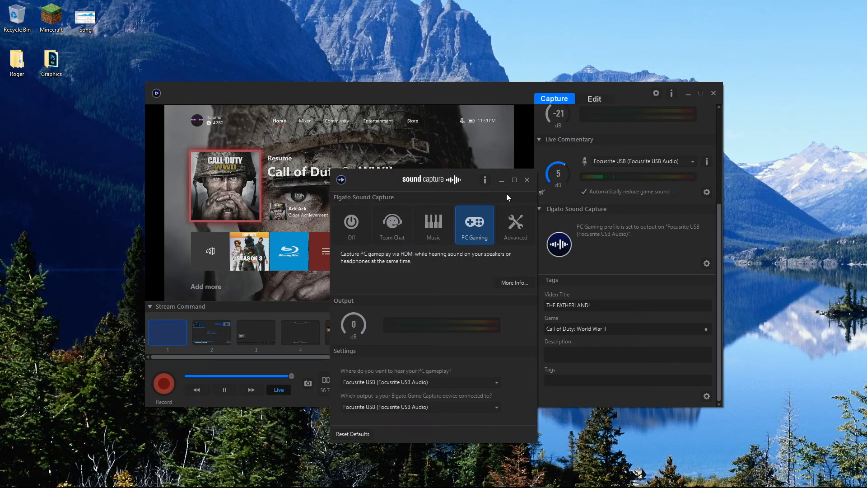
pyautogui.moveTo(401, 181); pyautogui.dragTo(411, 135)
pyautogui.click(382, 335)
pyautogui.click(382, 335)
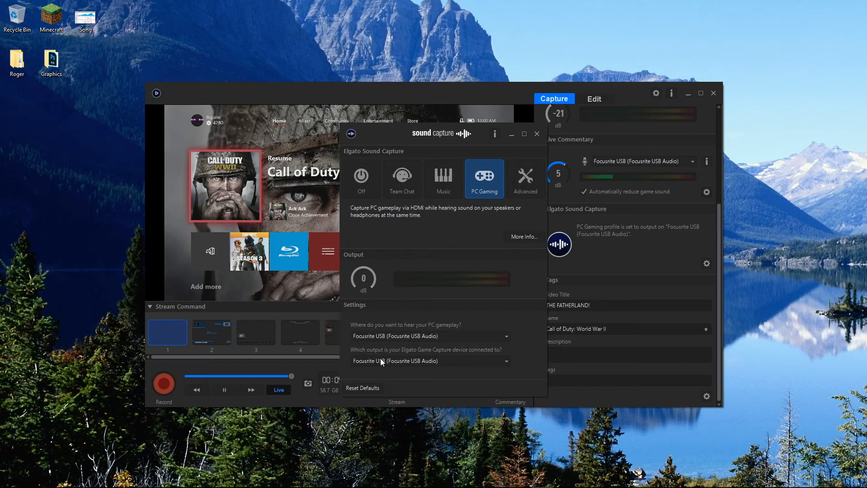
pyautogui.click(536, 134)
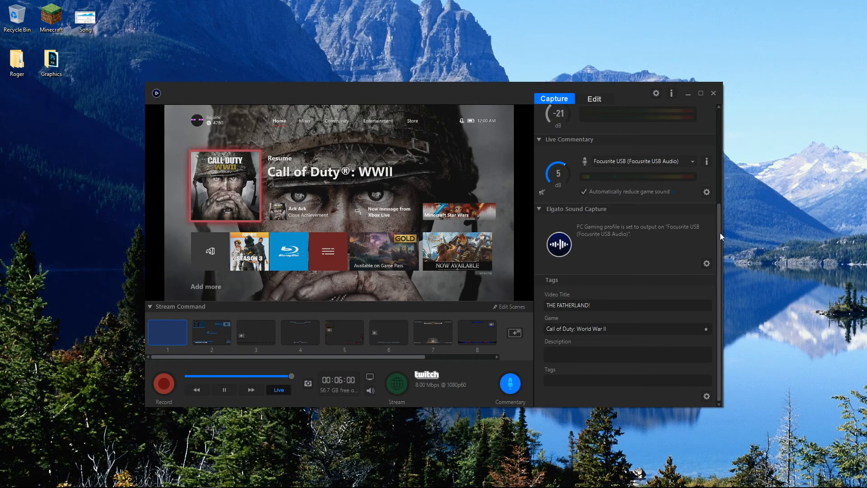
# Step: Inspect the Video Title and Game fields in the recording's Tags section
pyautogui.moveTo(618, 302); pyautogui.dragTo(527, 305)
pyautogui.click(610, 303)
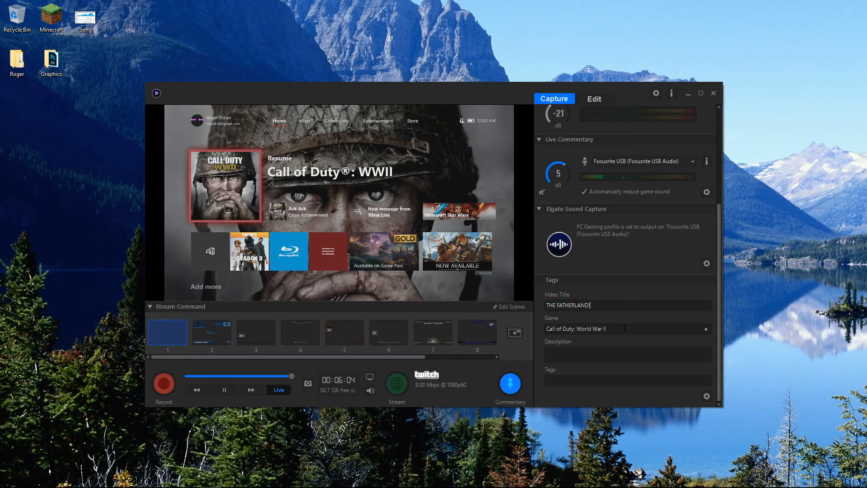
pyautogui.click(671, 332)
# Step: Look through the Capture, Sharing, Updates, Hotkeys and Advanced preferences, and close them without saving
pyautogui.moveTo(718, 370); pyautogui.dragTo(713, 226)
pyautogui.moveTo(719, 308); pyautogui.dragTo(725, 283)
pyautogui.click(655, 94)
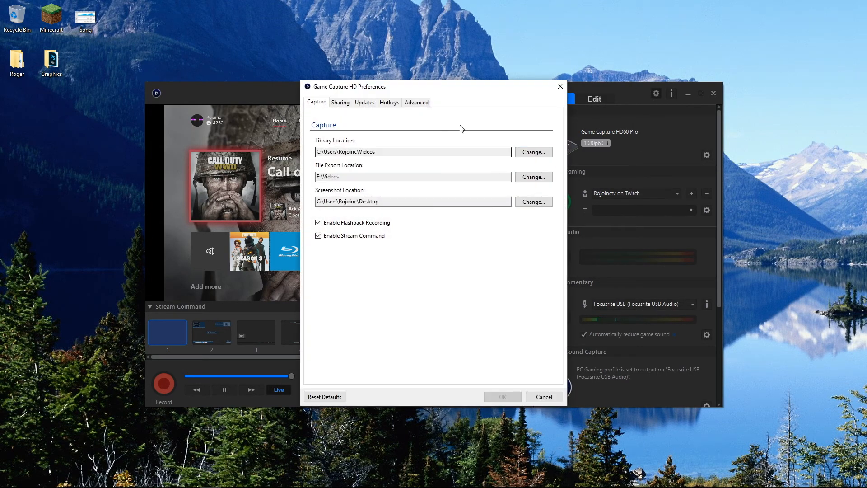
pyautogui.click(339, 104)
pyautogui.click(363, 104)
pyautogui.click(387, 105)
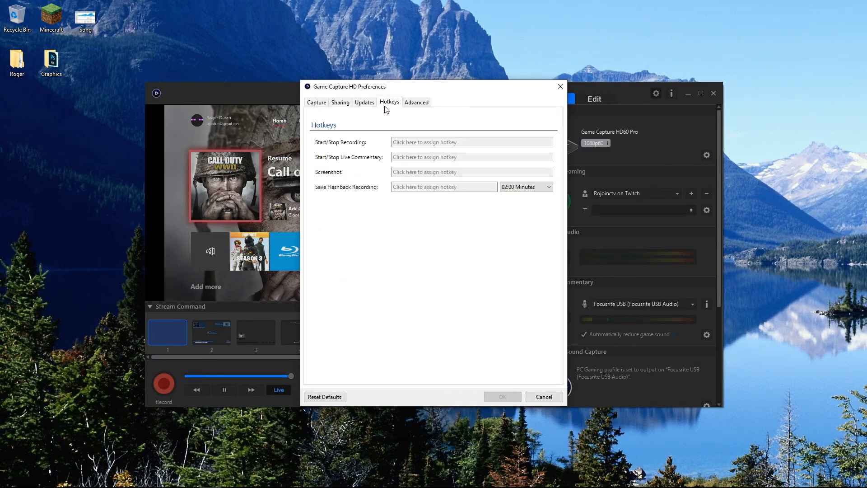
pyautogui.click(428, 105)
pyautogui.click(546, 397)
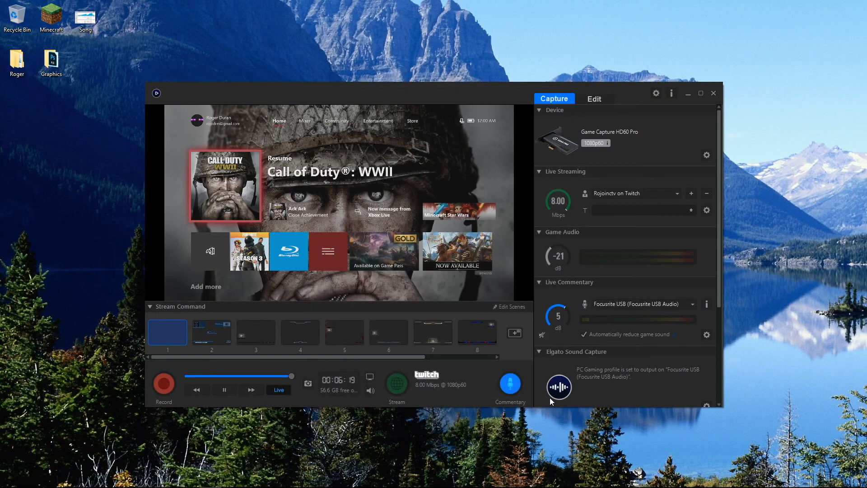
# Step: Inspect the decoder and encoder options and the quality slider in the Advanced video codec preferences, and cancel the dialog
pyautogui.click(656, 93)
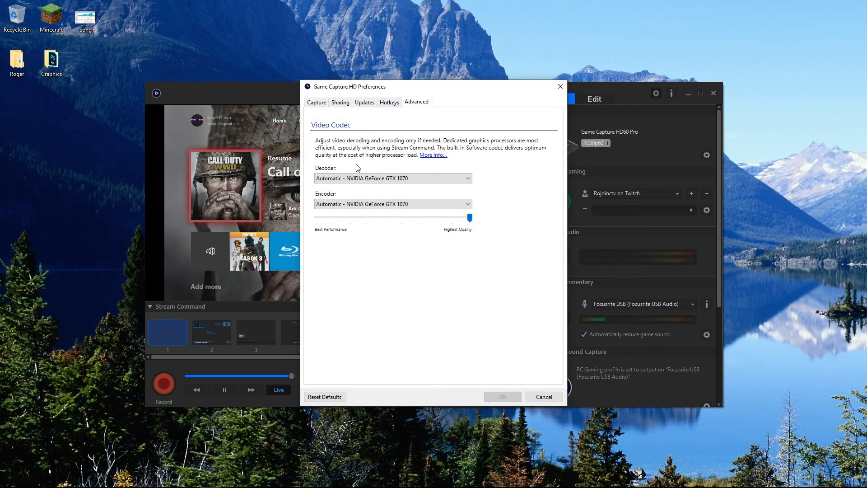
pyautogui.click(331, 181)
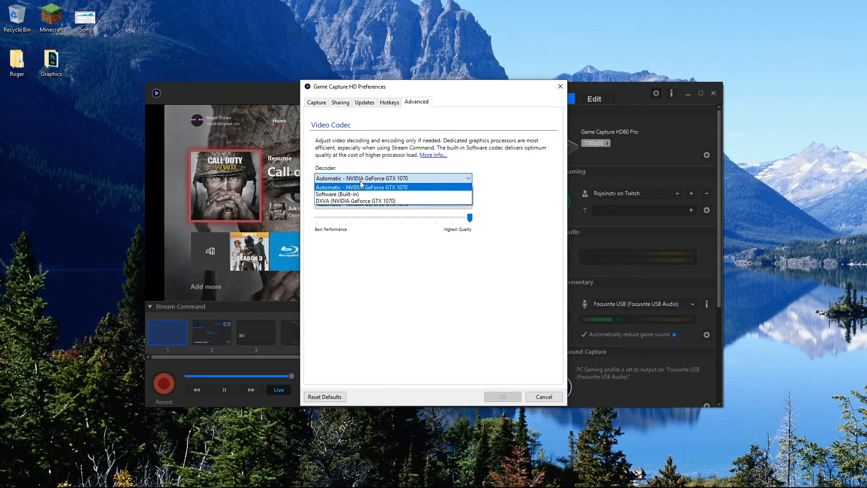
pyautogui.click(332, 188)
pyautogui.click(381, 202)
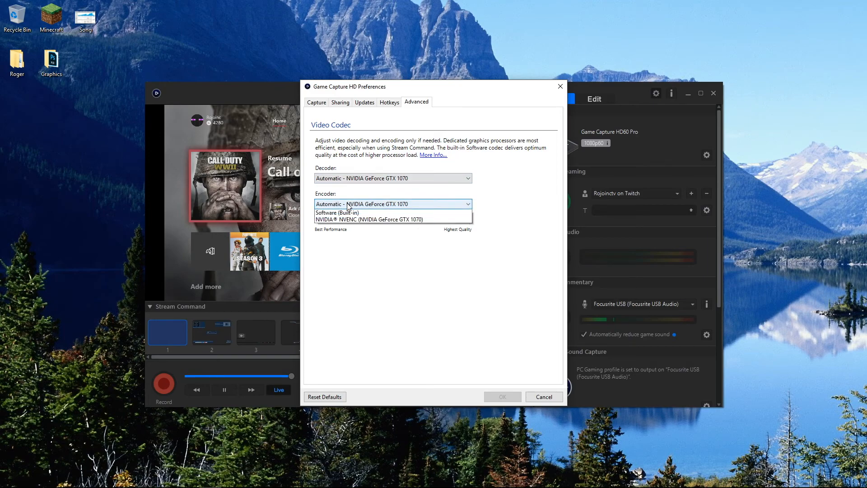
pyautogui.click(458, 212)
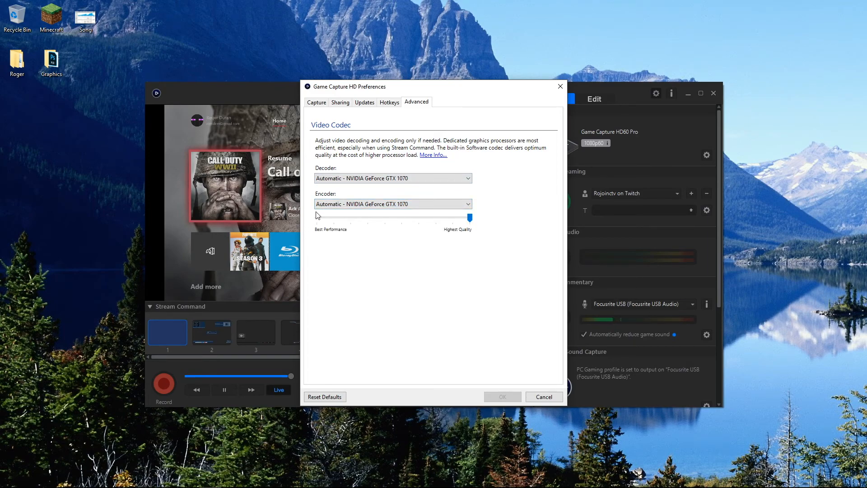
pyautogui.moveTo(470, 218); pyautogui.dragTo(500, 223)
pyautogui.click(543, 397)
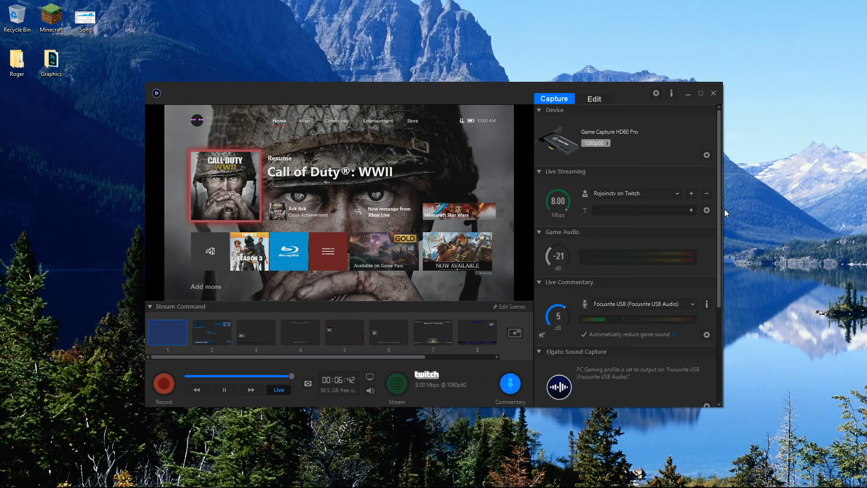
# Step: View the recorded video library in the editing view and return to the capture view
pyautogui.click(600, 98)
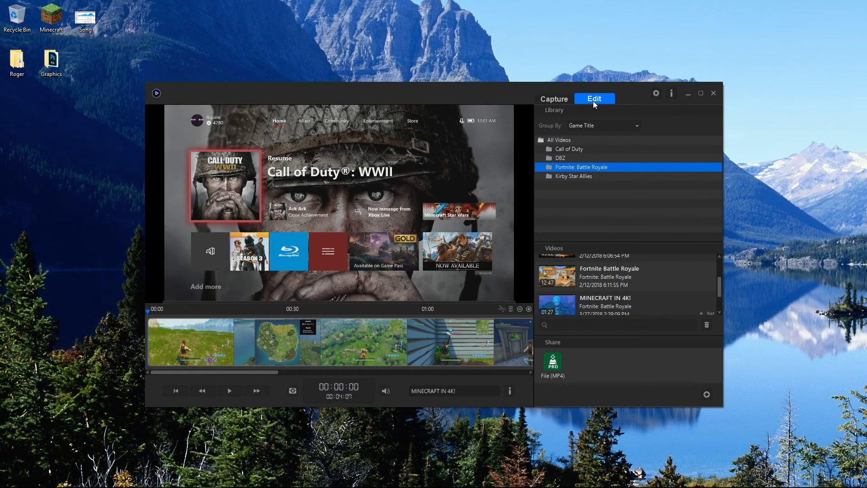
pyautogui.click(559, 99)
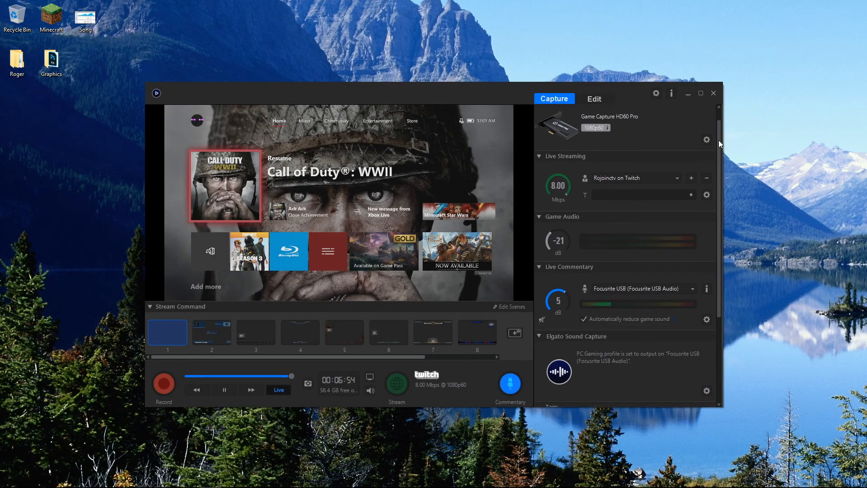
# Step: Open the Game Capture HD60 Pro device settings and review the Input Device and Audio Input choices, keeping Xbox One and HDMI Audio
pyautogui.click(706, 156)
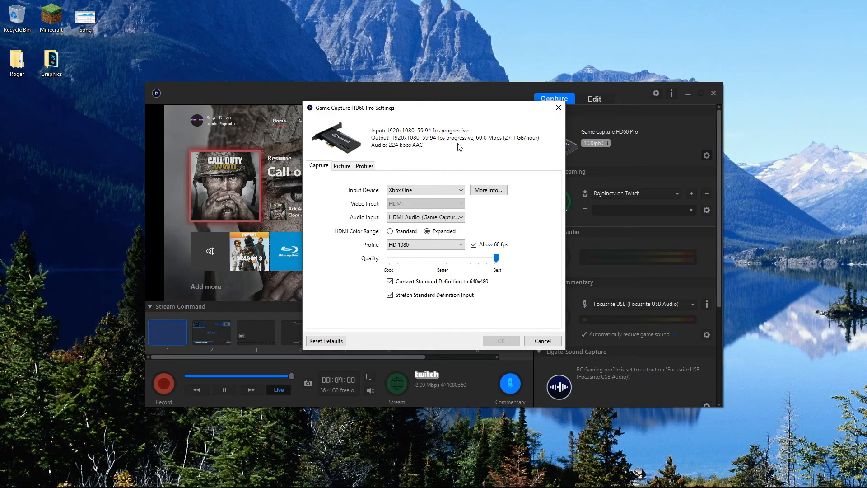
pyautogui.click(544, 340)
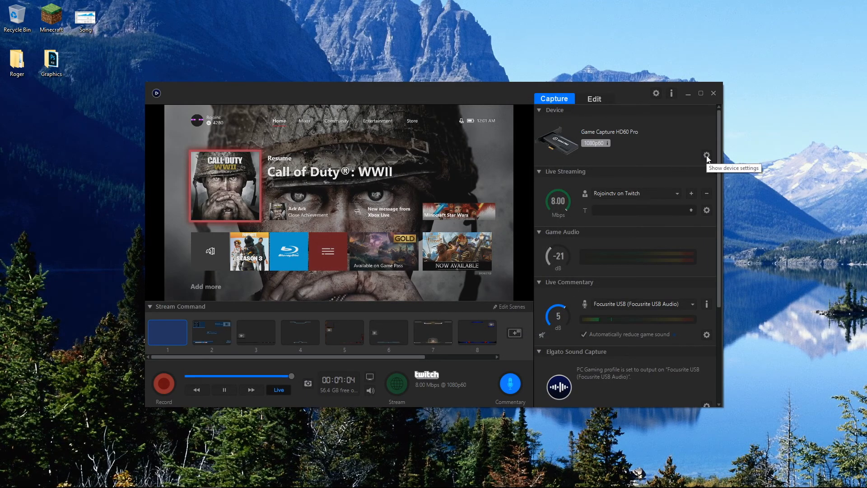
pyautogui.click(706, 156)
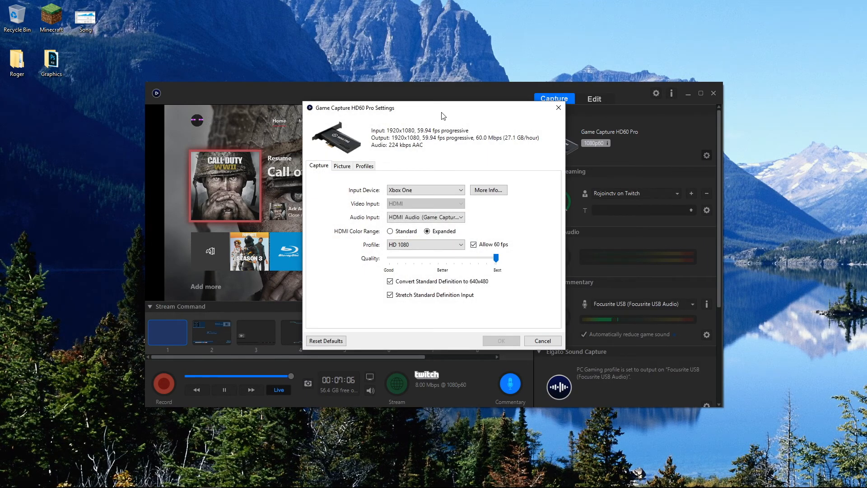
pyautogui.click(400, 192)
pyautogui.click(413, 189)
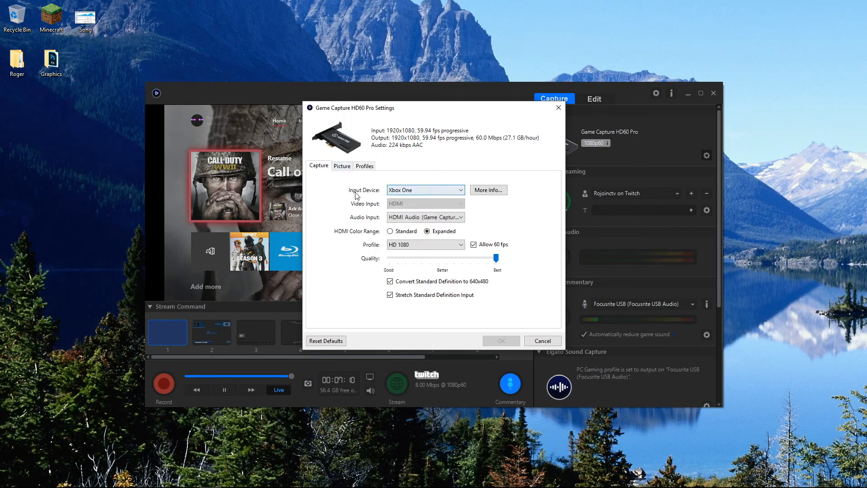
pyautogui.click(415, 190)
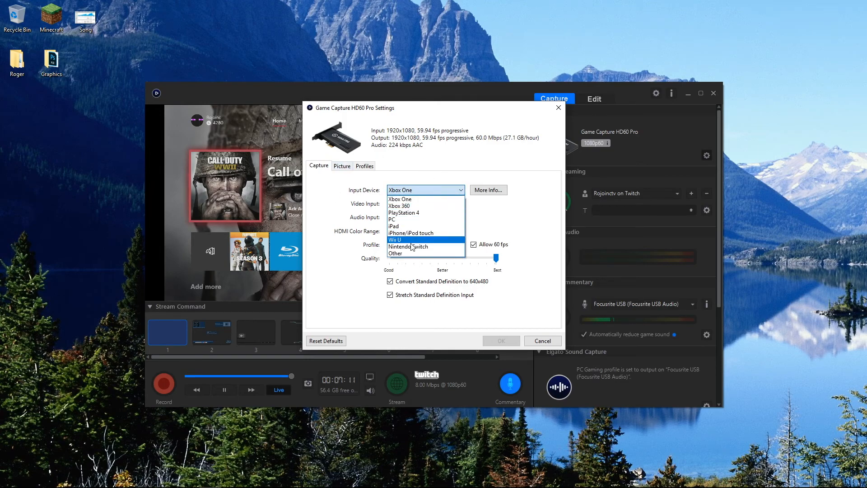
pyautogui.click(431, 198)
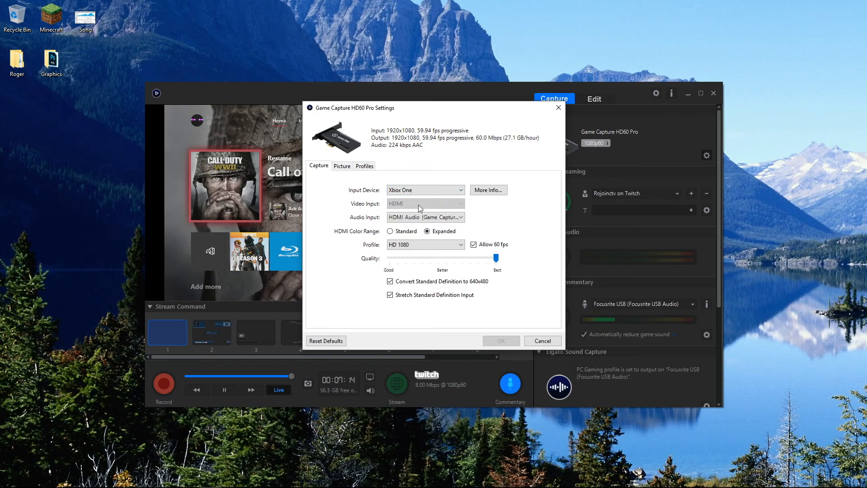
pyautogui.click(425, 217)
pyautogui.click(420, 226)
# Step: Review the capture profile choices, keeping HD 1080, and try the quality slider at Good before returning it to Best
pyautogui.click(405, 245)
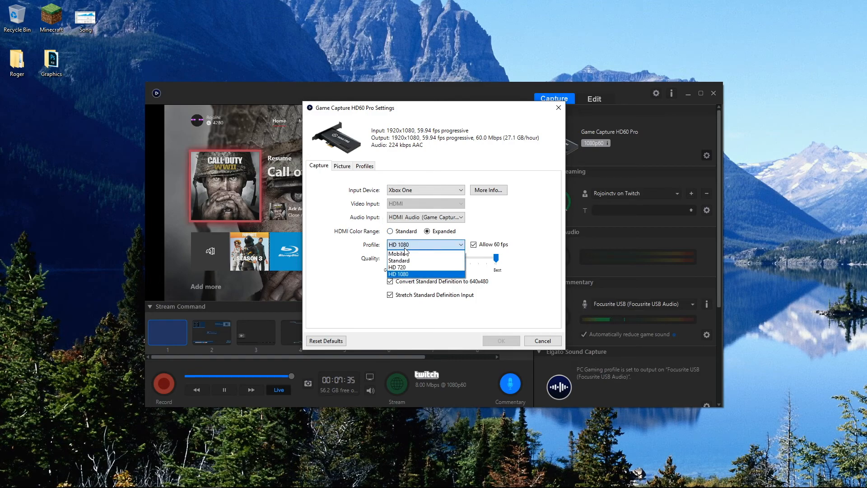
pyautogui.click(405, 273)
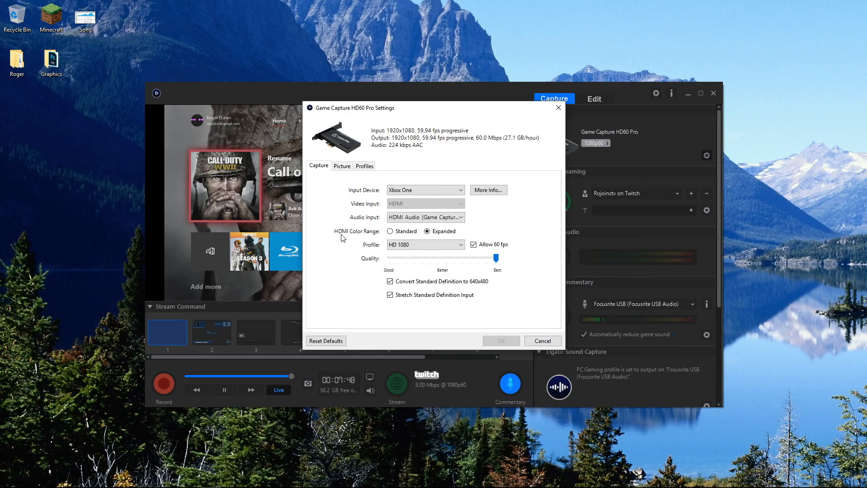
pyautogui.moveTo(496, 258); pyautogui.dragTo(365, 258)
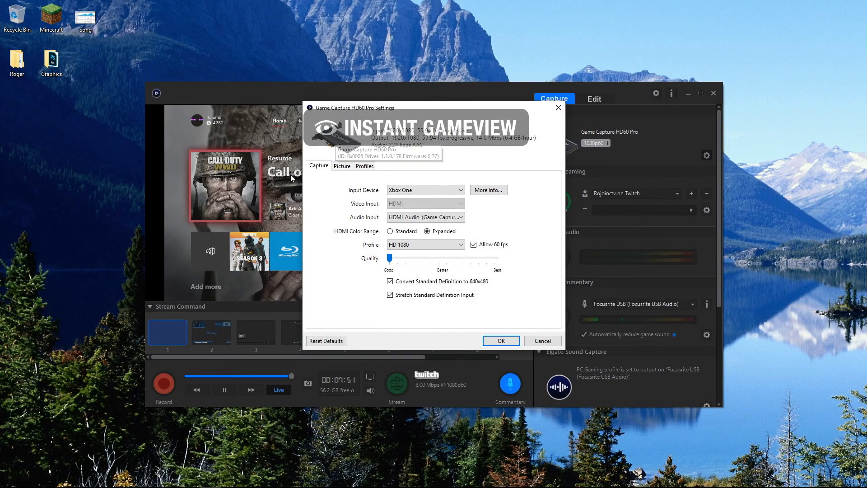
pyautogui.moveTo(390, 258); pyautogui.dragTo(549, 258)
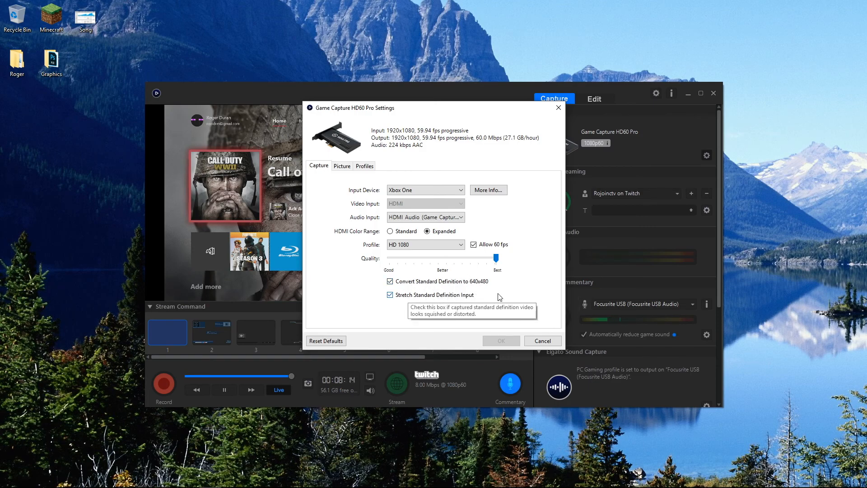
# Step: Look through the Picture adjustments and Profiles options of the device settings, and cancel the dialog from the Capture settings
pyautogui.click(343, 167)
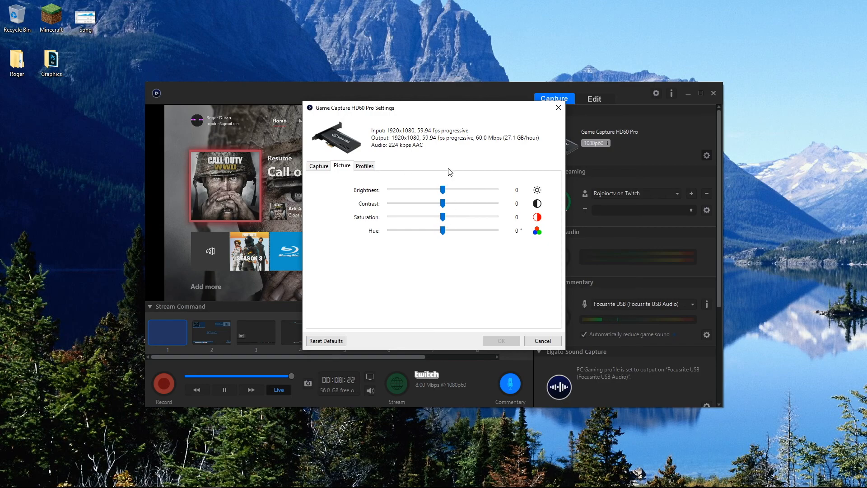
pyautogui.click(368, 168)
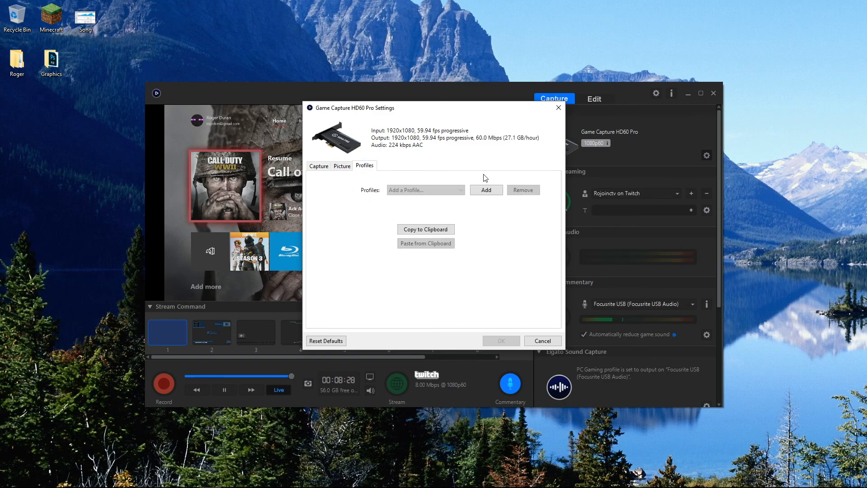
pyautogui.click(324, 170)
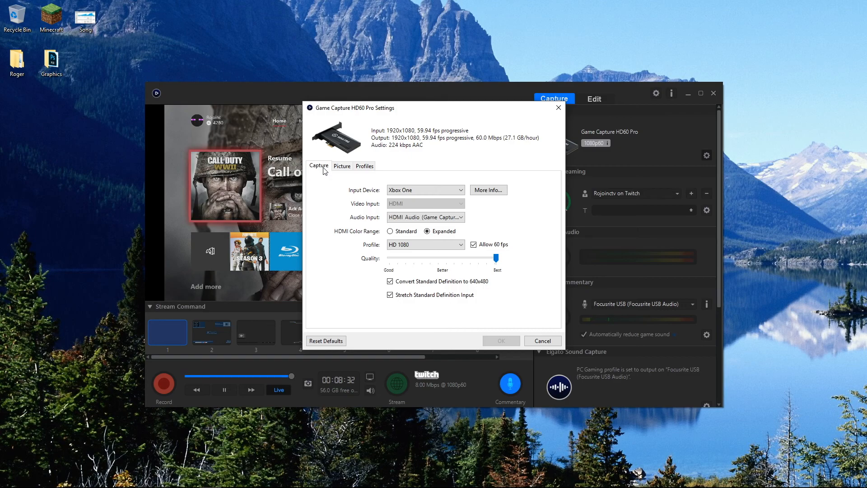
pyautogui.click(346, 170)
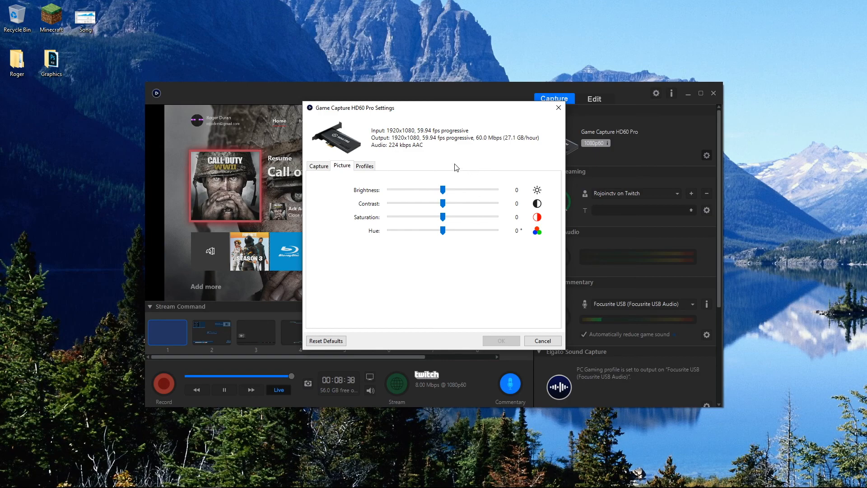
pyautogui.click(368, 167)
pyautogui.click(346, 167)
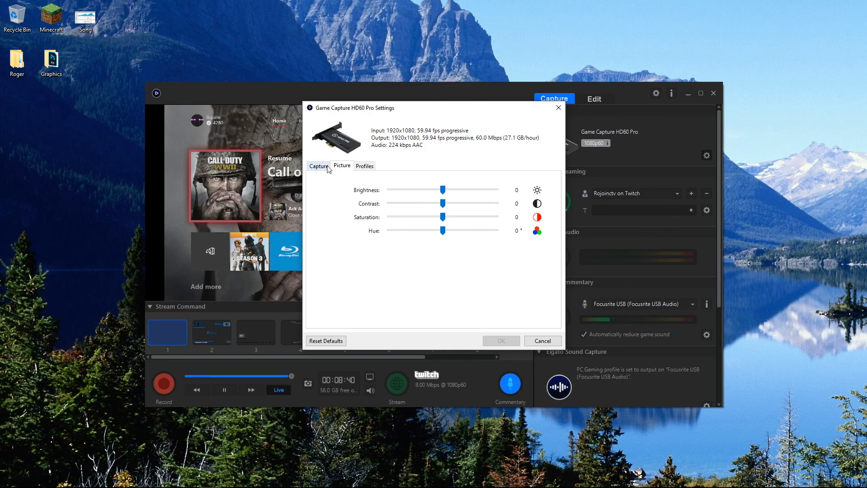
pyautogui.click(325, 167)
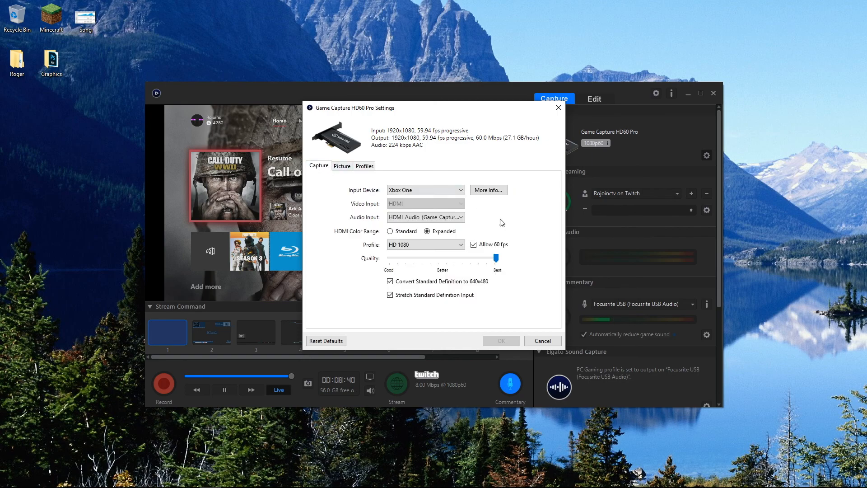
pyautogui.click(542, 341)
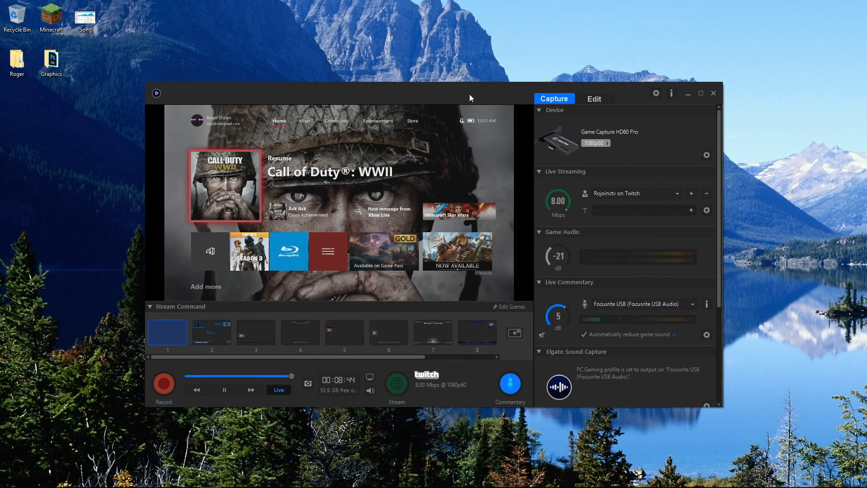